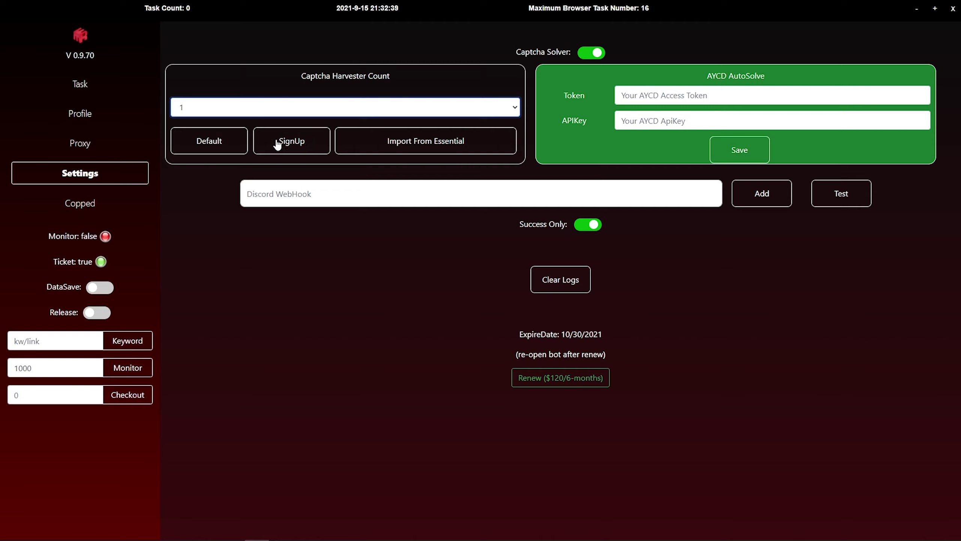
Launch a captcha harvester window for signing in, with harvester count at 1.
click(292, 147)
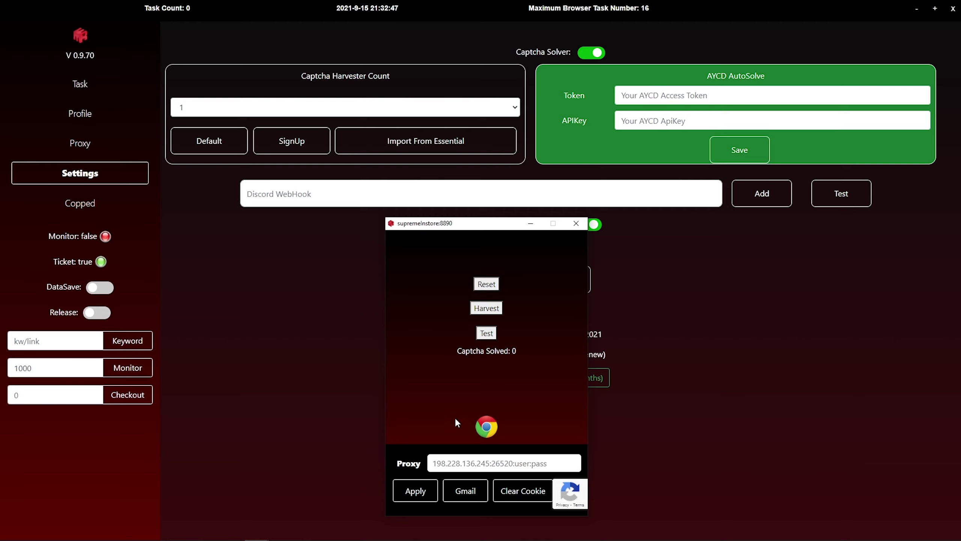
Open a YouTube window from the harvester to sign into the Google account.
click(471, 492)
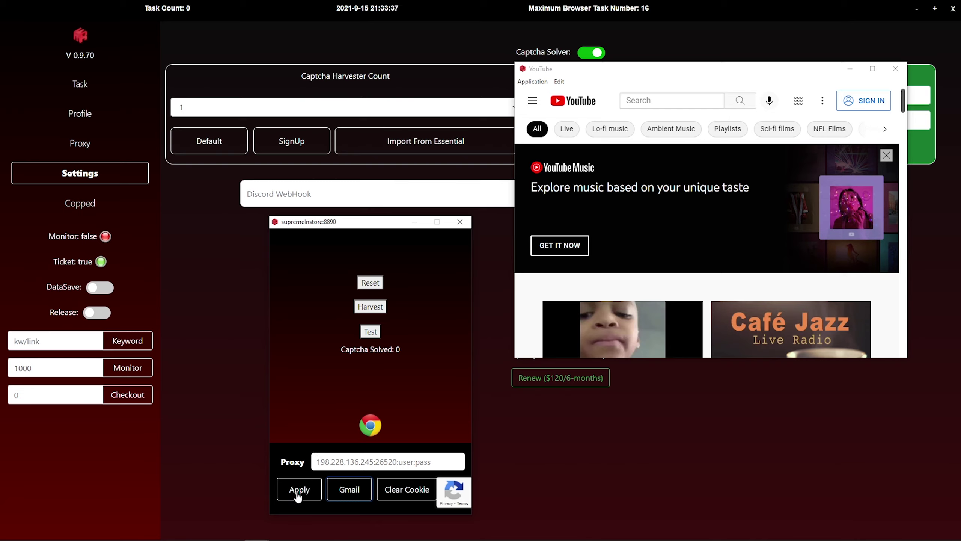
Minimize the captcha harvester window and the YouTube window.
click(414, 221)
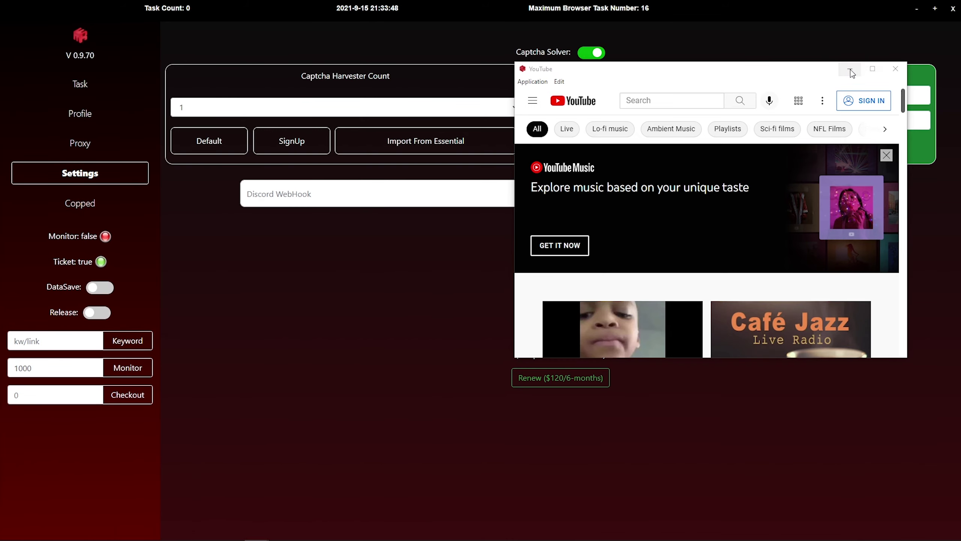
click(850, 69)
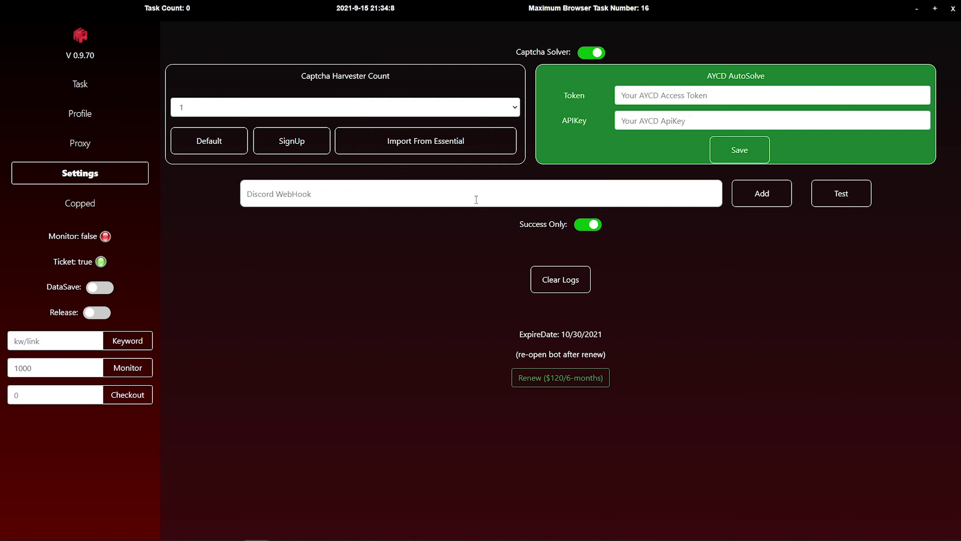
Toggle Success Only webhook notifications off and back on, then go to the Proxy page.
click(594, 228)
click(594, 225)
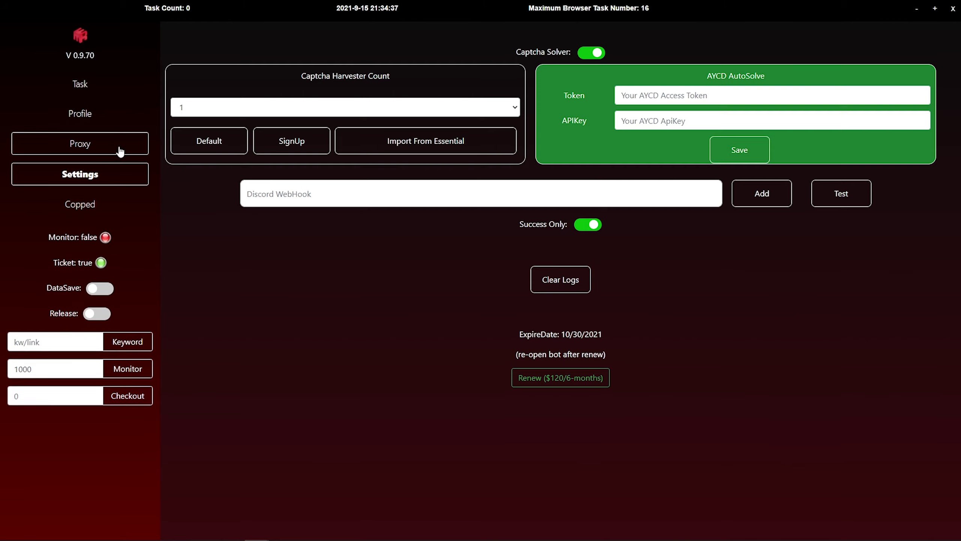
click(94, 147)
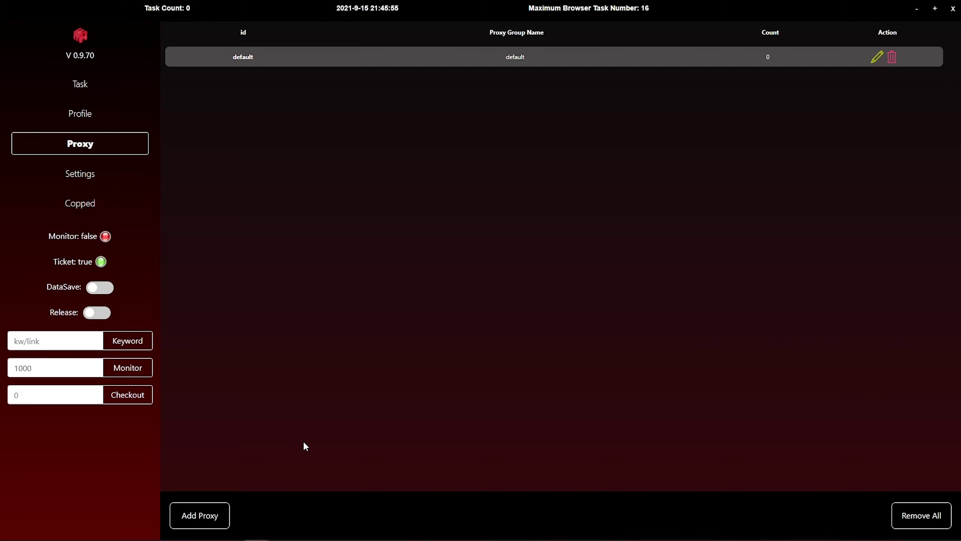
click(213, 515)
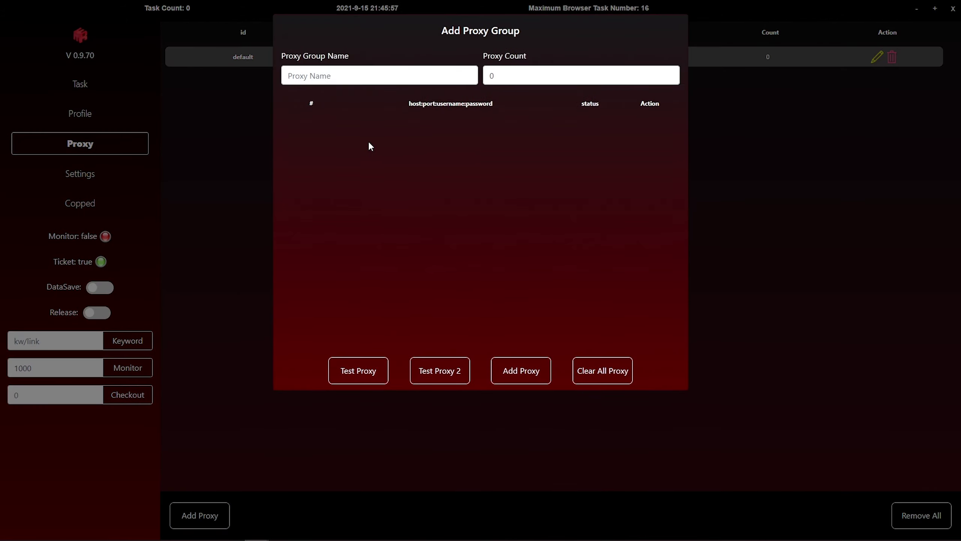
click(336, 75)
text(dsaf)
click(515, 376)
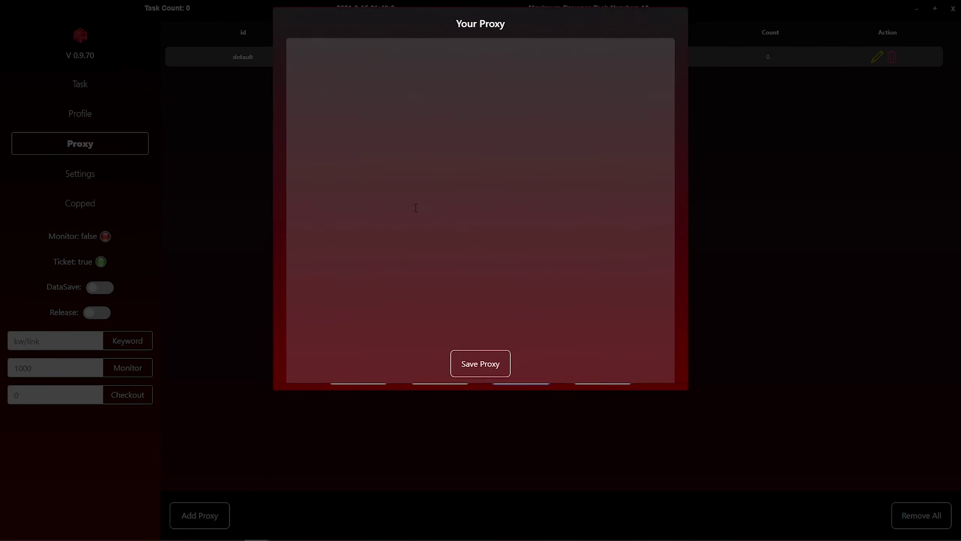
click(798, 253)
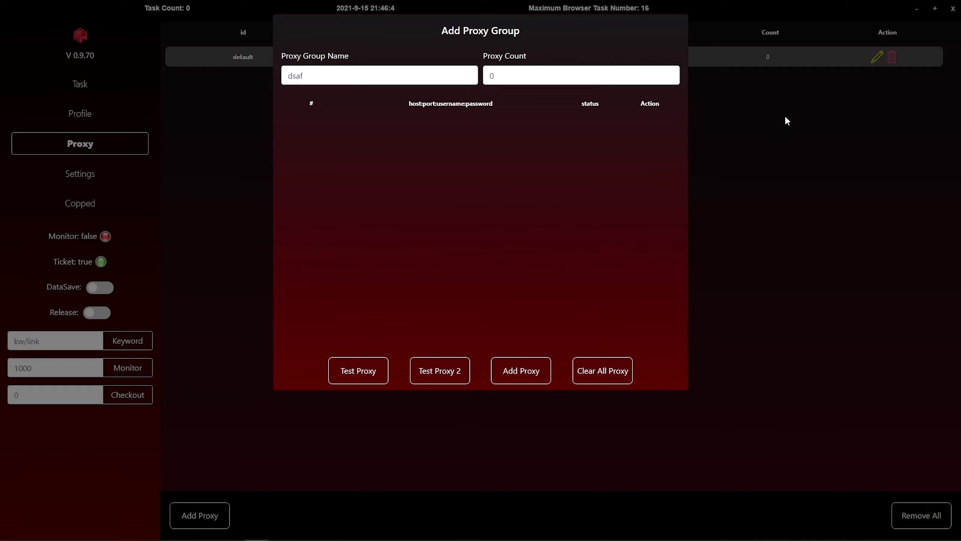
click(774, 328)
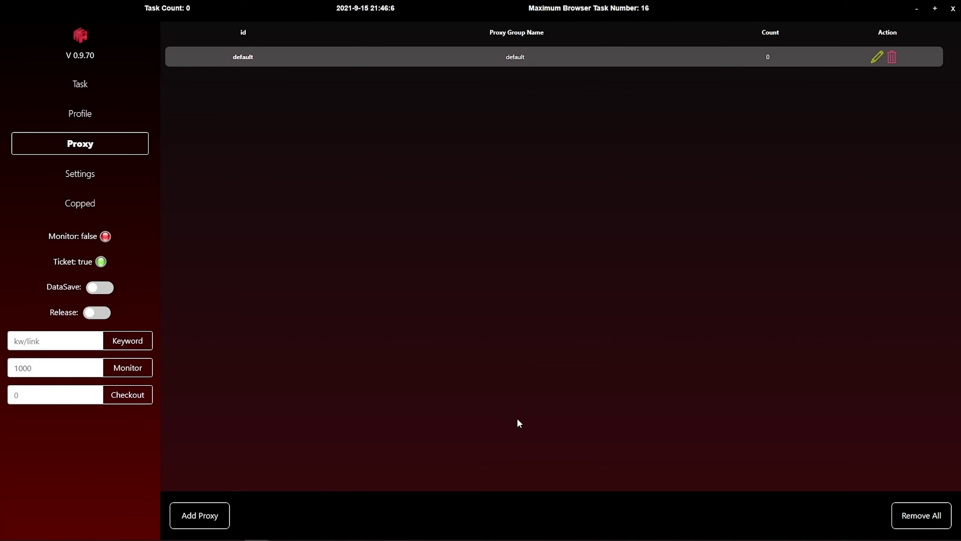
click(875, 57)
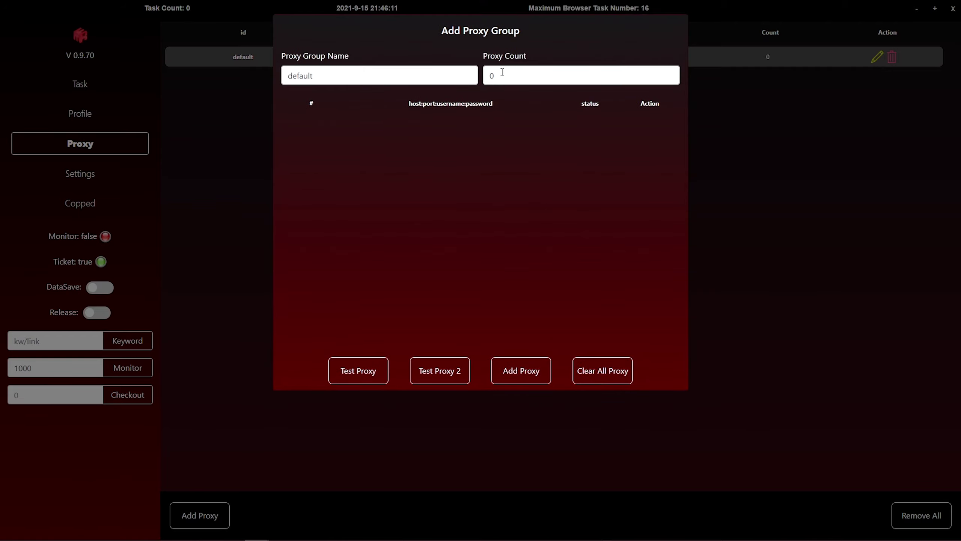
click(531, 376)
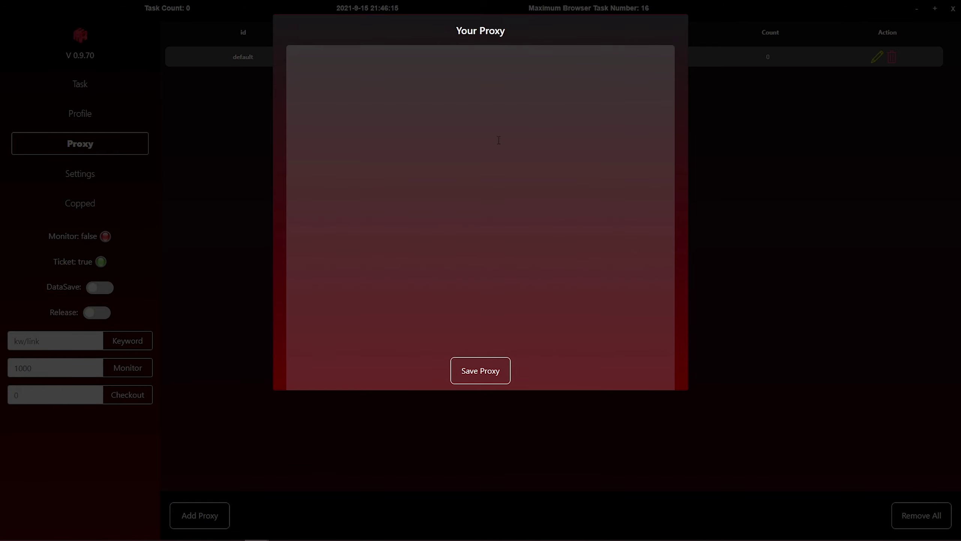
click(492, 371)
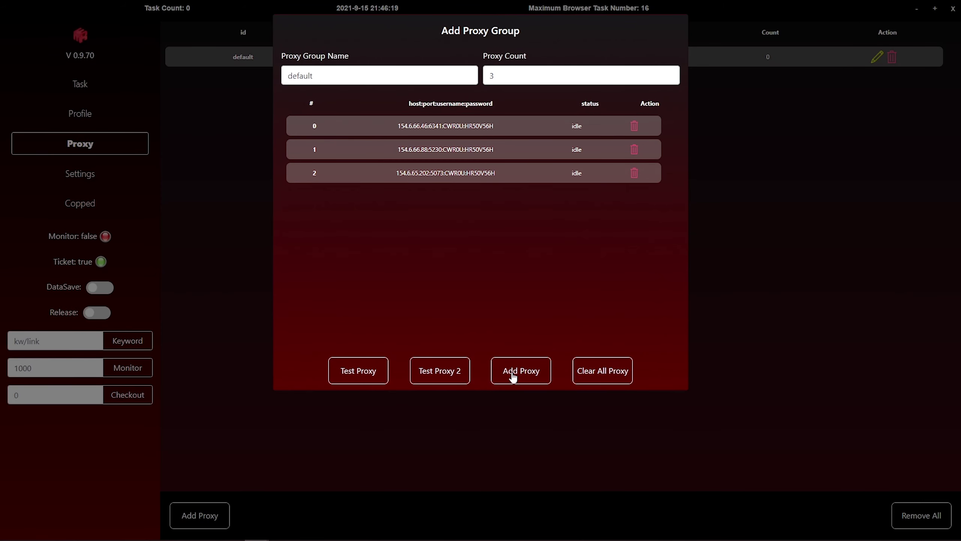
click(358, 371)
click(634, 129)
click(635, 128)
click(635, 129)
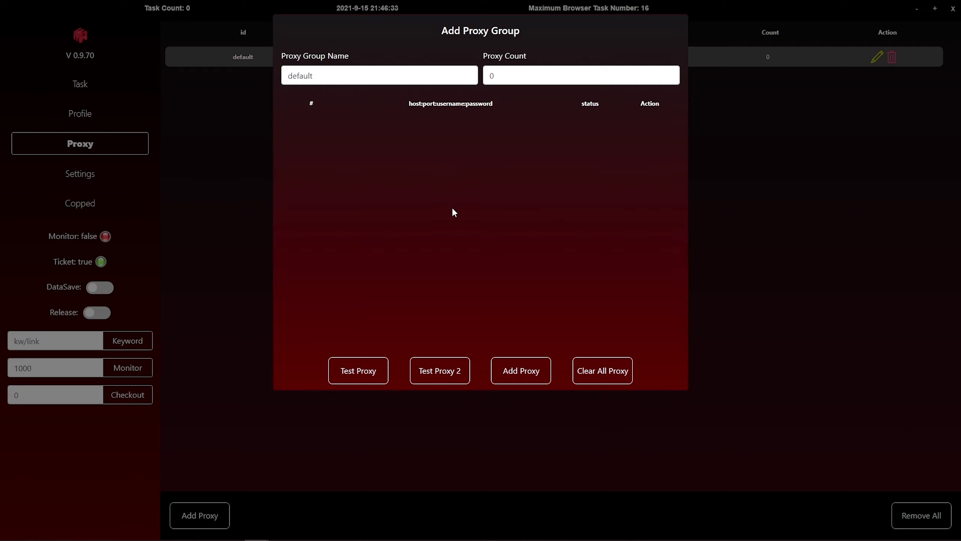
click(838, 329)
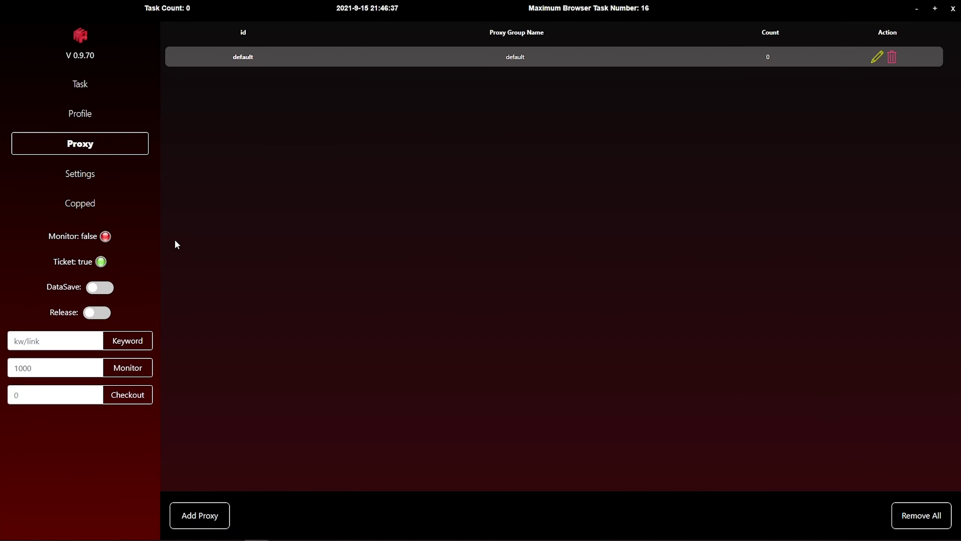
On the Profile page, preview the Add Billing info form and close it, leaving US Test listed.
click(91, 120)
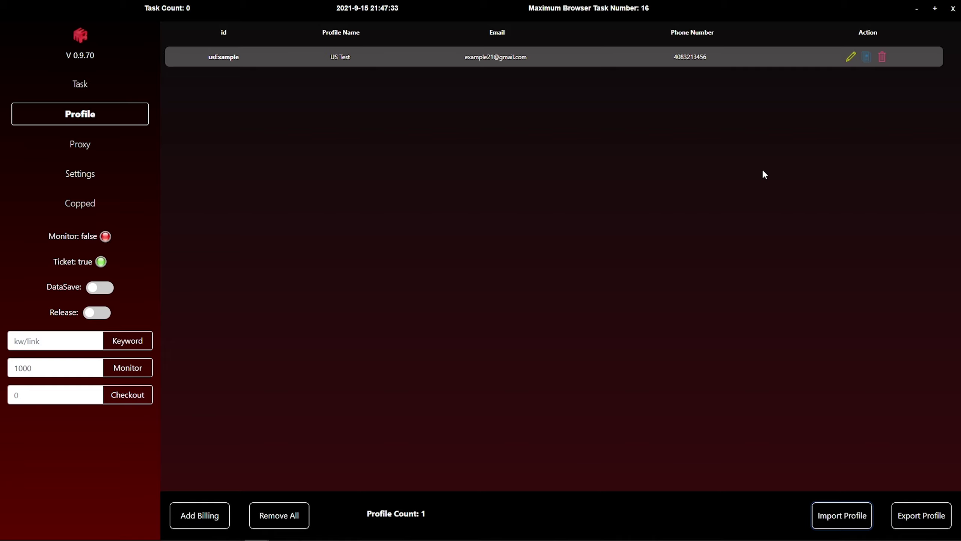
click(197, 514)
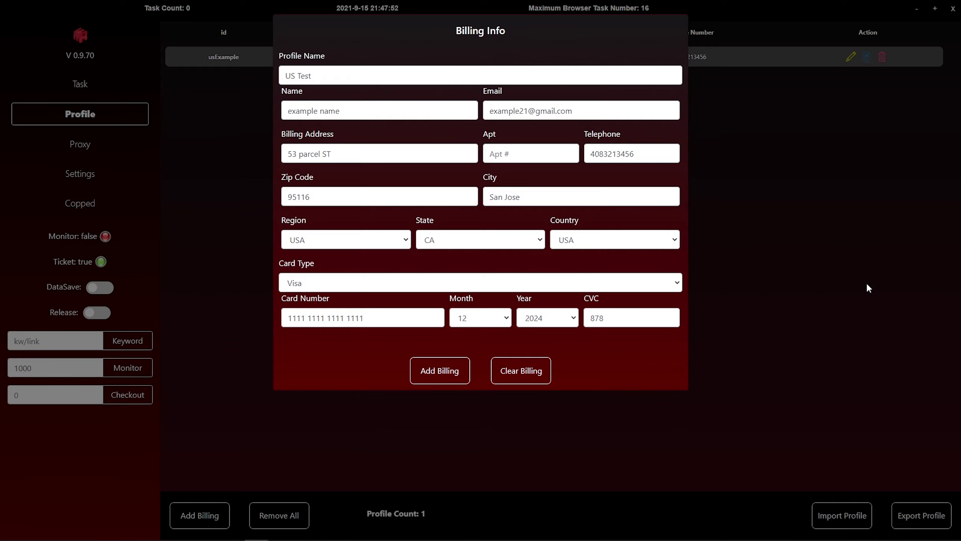
click(872, 312)
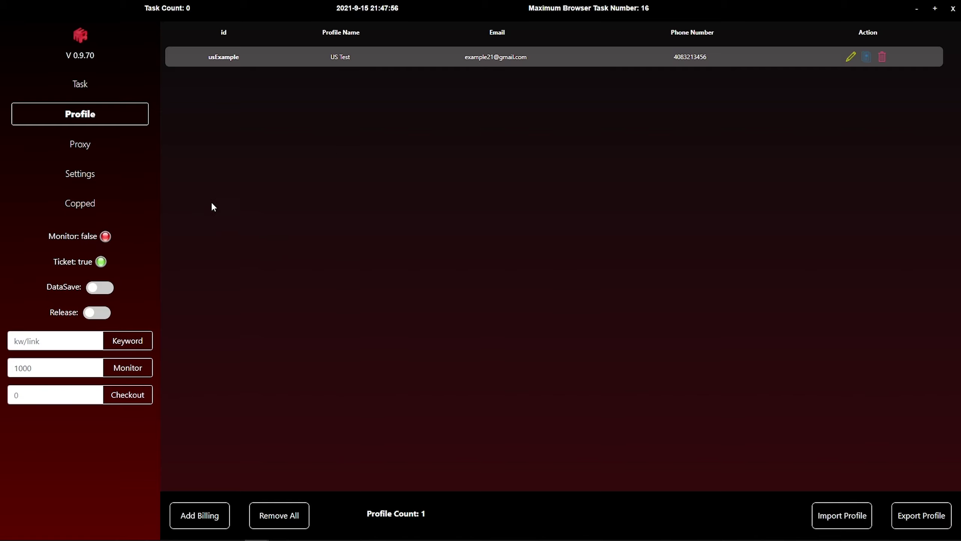
On the Tasks page, advance the timer date four months to October 2020 and toggle the timer on and off.
click(90, 98)
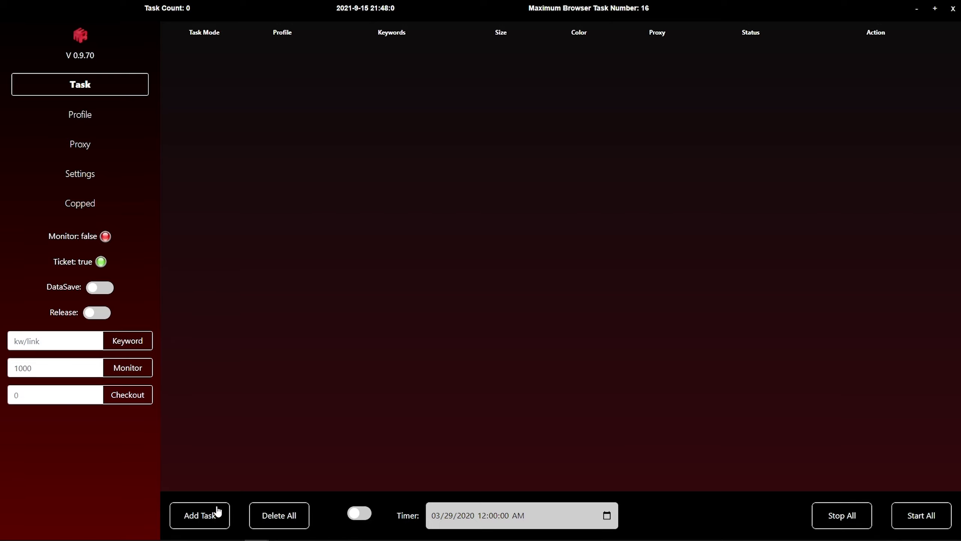
click(607, 515)
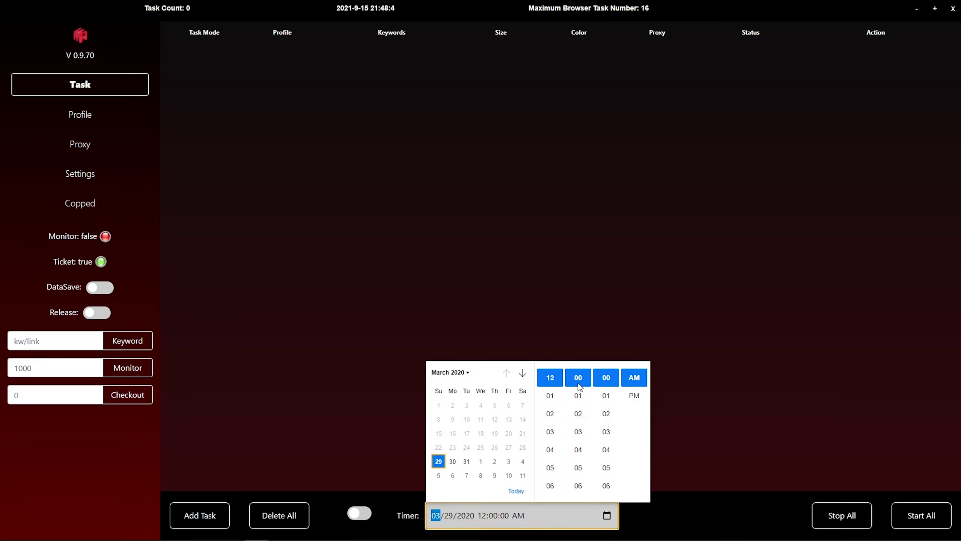
click(522, 372)
click(522, 372)
click(522, 373)
click(522, 373)
click(522, 373)
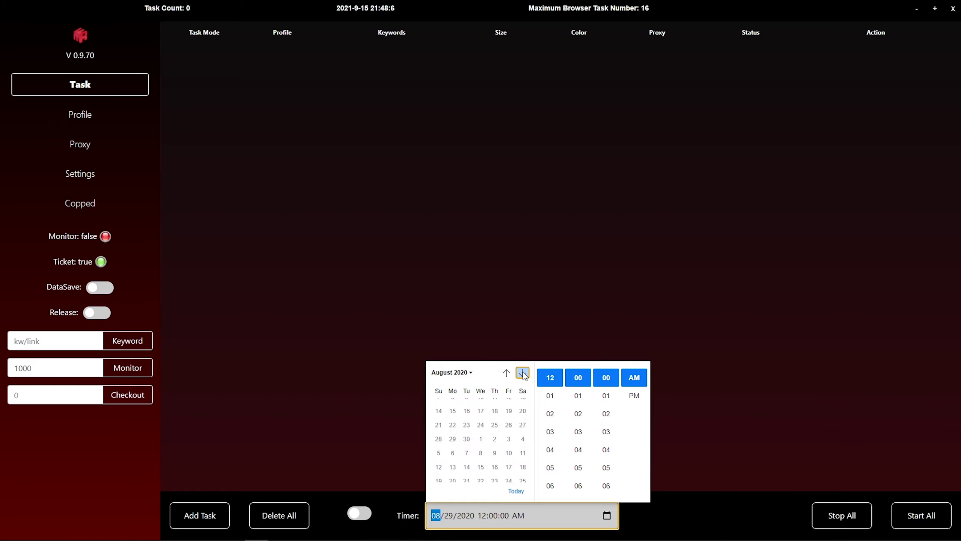
click(523, 372)
click(523, 372)
click(736, 392)
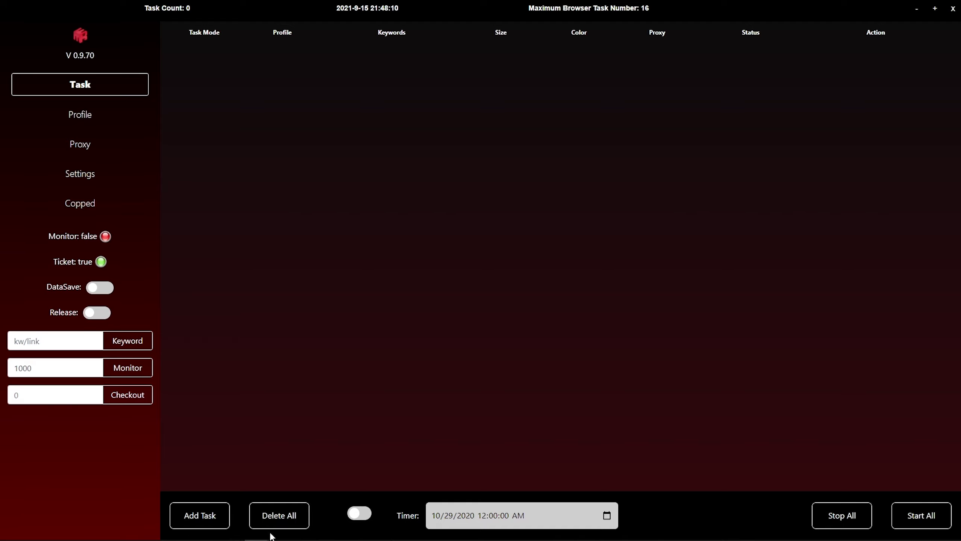
click(362, 513)
click(364, 509)
Start a new task named 'Test' using the US Test billing profile.
click(200, 514)
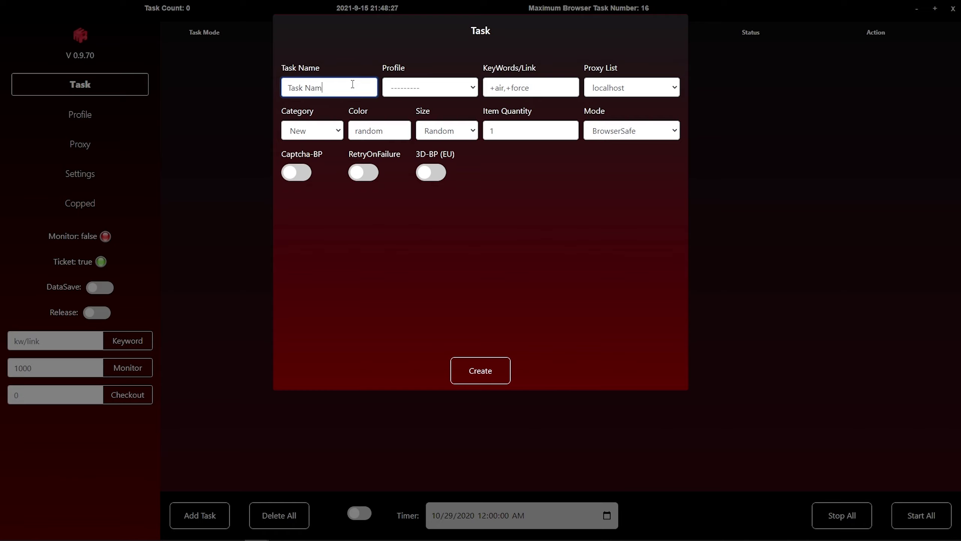
text(Test)
click(388, 83)
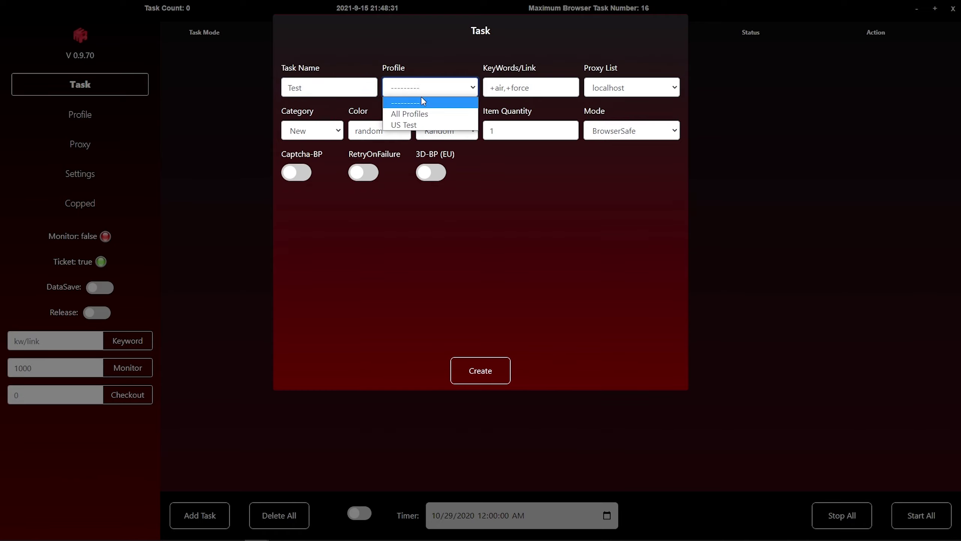
click(417, 121)
Enter +air,+force as the task's keywords.
click(533, 88)
text(+air,+force)
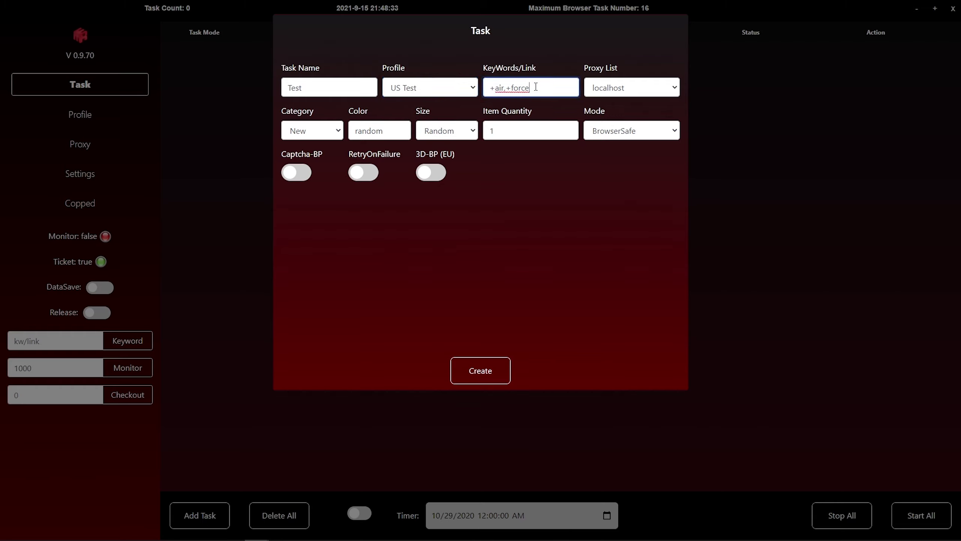
click(500, 88)
click(506, 88)
key(BackSpace)
text(,)
key(BackSpace)
Keep localhost as the proxy list, set category to Shoes, and edit the colour field.
click(641, 88)
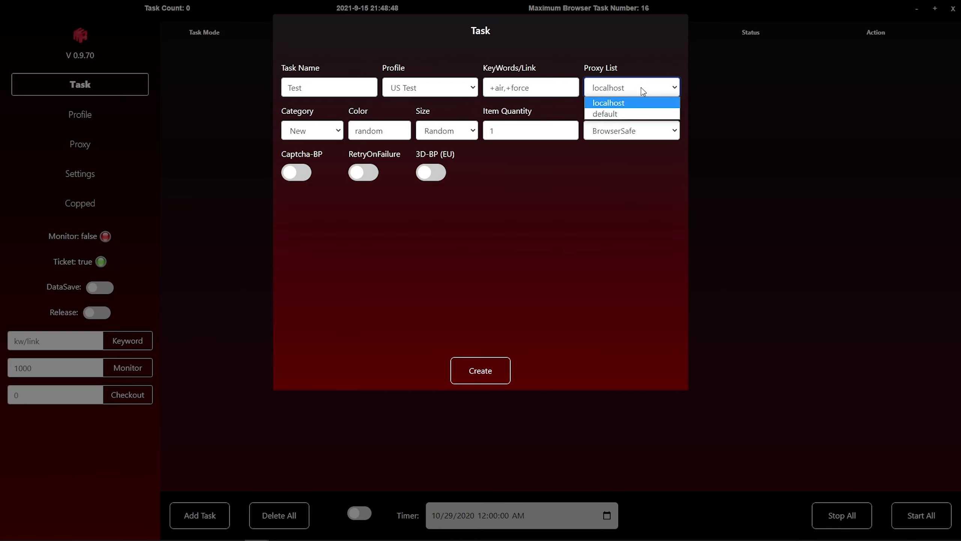
click(615, 103)
click(328, 131)
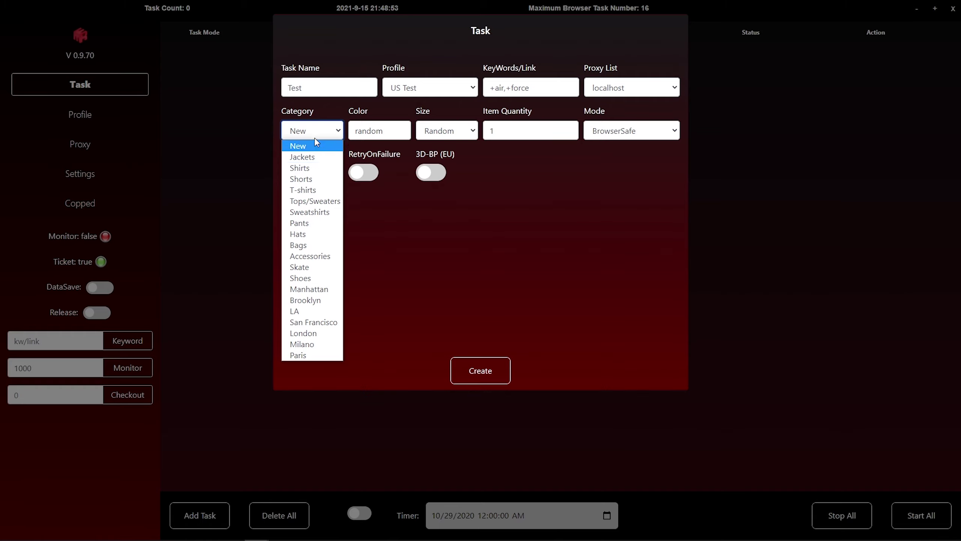
click(323, 279)
click(400, 131)
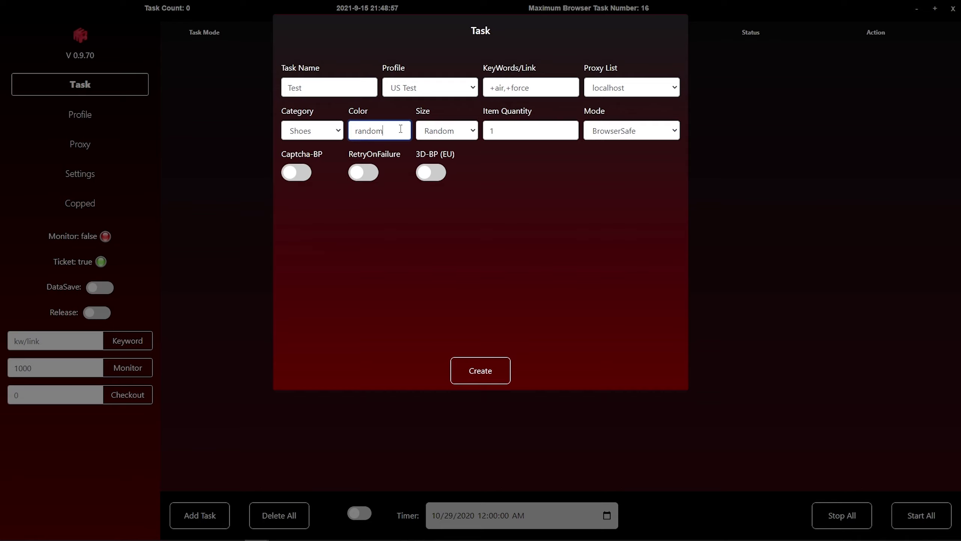
text(Black)
key(BackSpace)
key(BackSpace)
key(BackSpace)
key(BackSpace)
key(BackSpace)
key(BackSpace)
key(BackSpace)
key(BackSpace)
key(BackSpace)
key(BackSpace)
key(BackSpace)
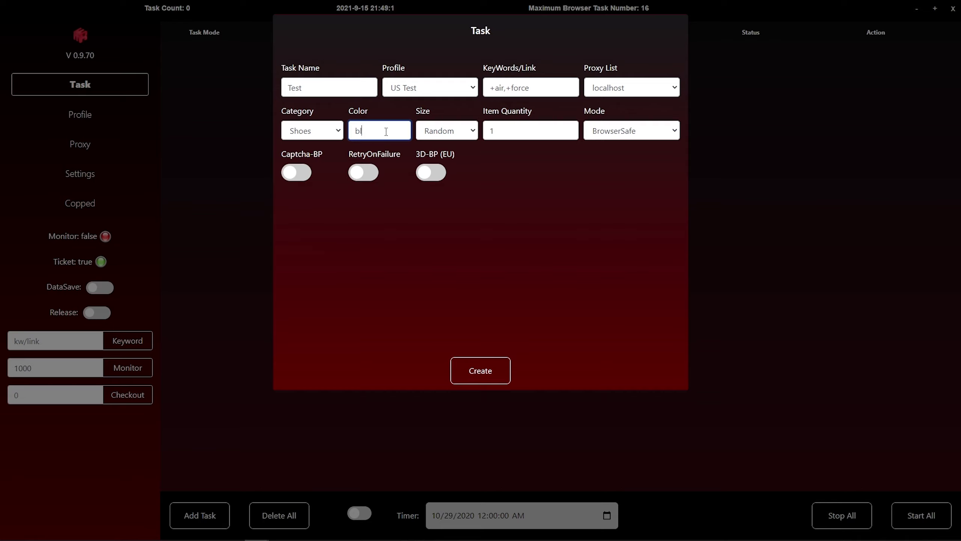